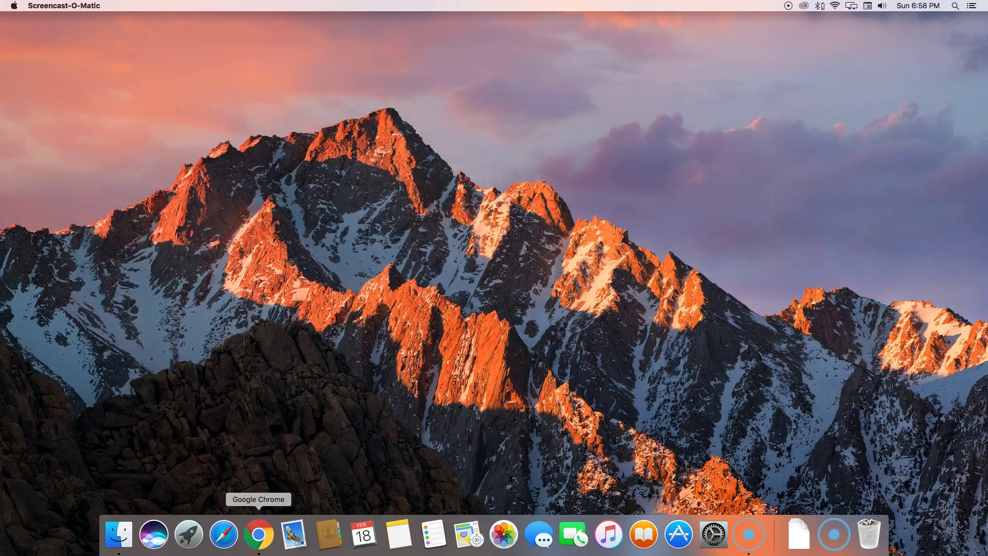
# Load drive.google.com in Chrome and open the Drive settings menu
pyautogui.click(257, 524)
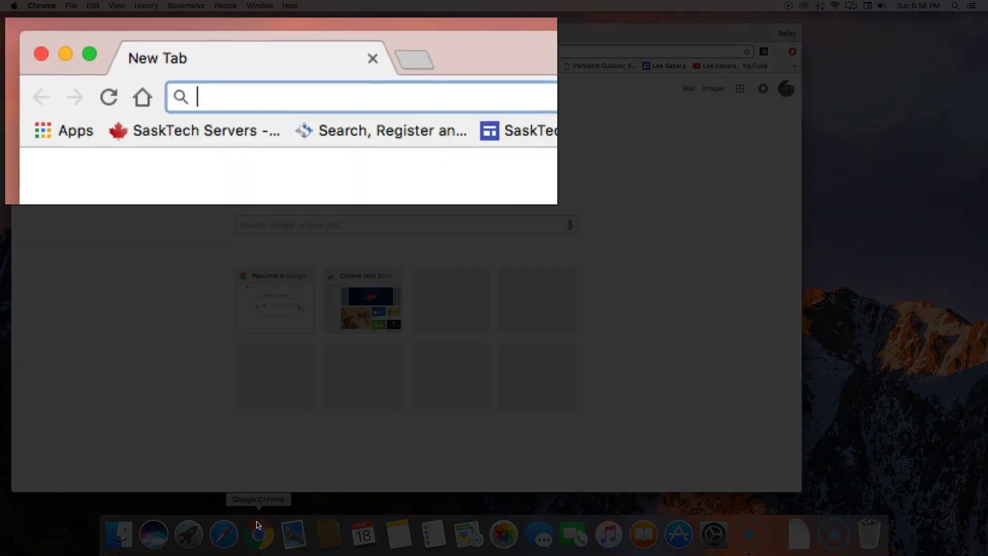
pyautogui.write('drive.google.com')
pyautogui.press('Return')
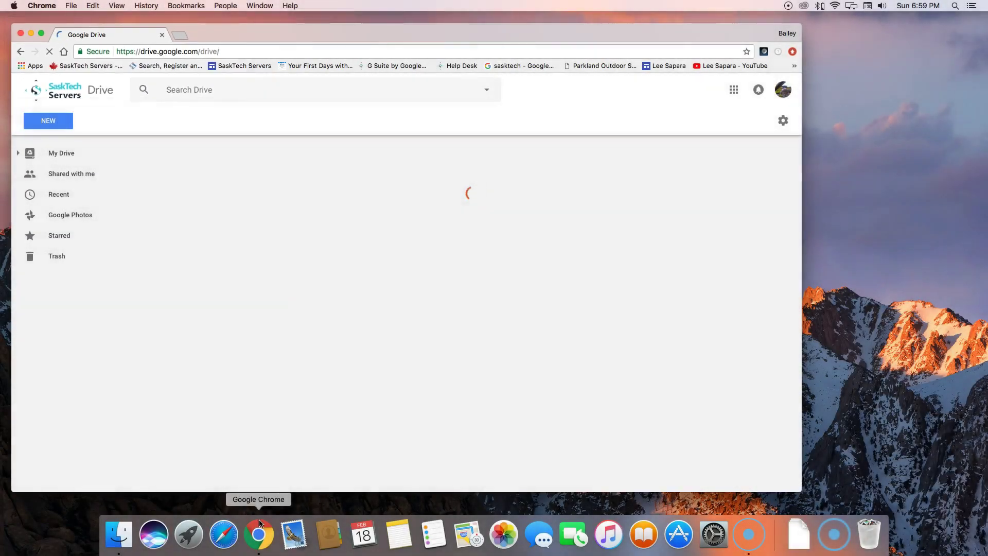
pyautogui.click(290, 538)
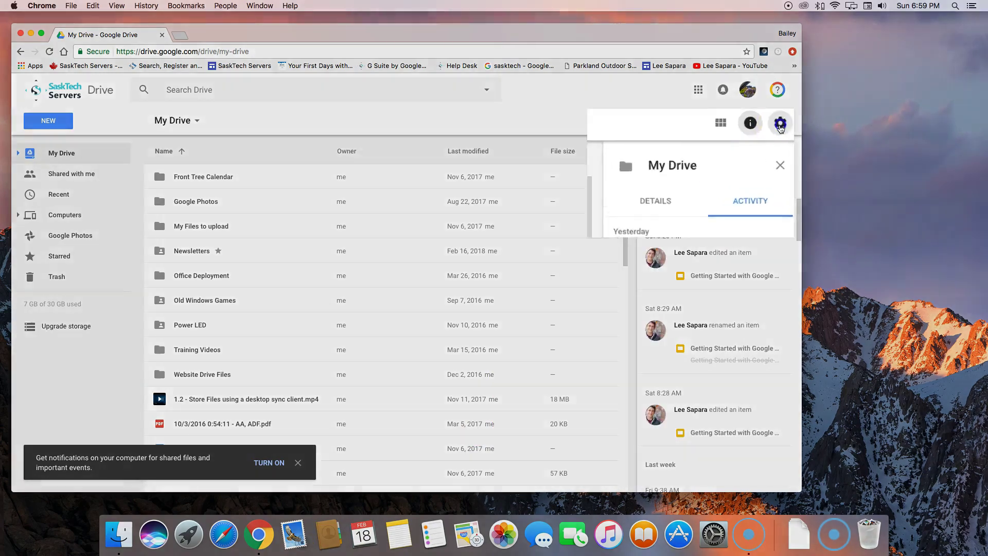
pyautogui.click(780, 124)
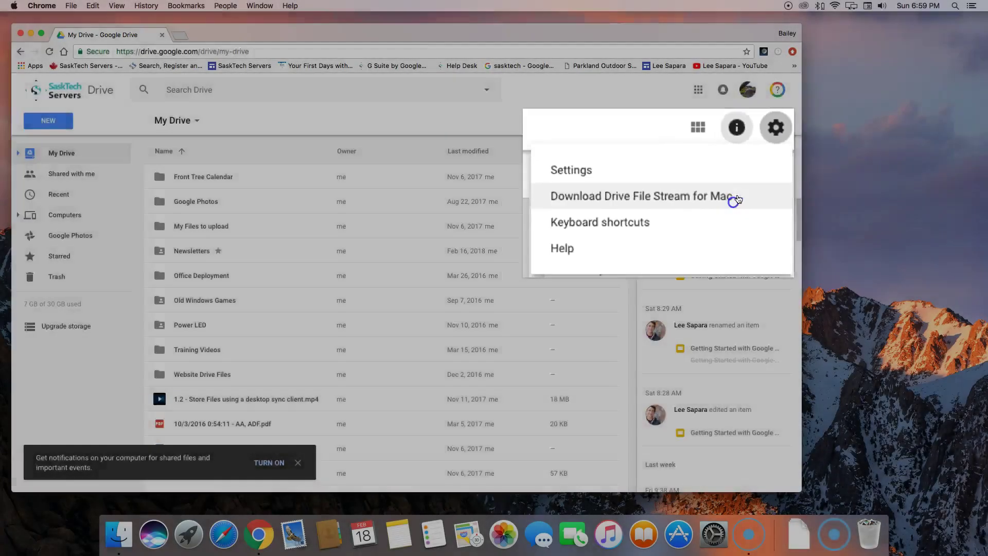
# Download Drive File Stream for Mac and open the downloaded googledrivefilestream.dmg
pyautogui.click(732, 198)
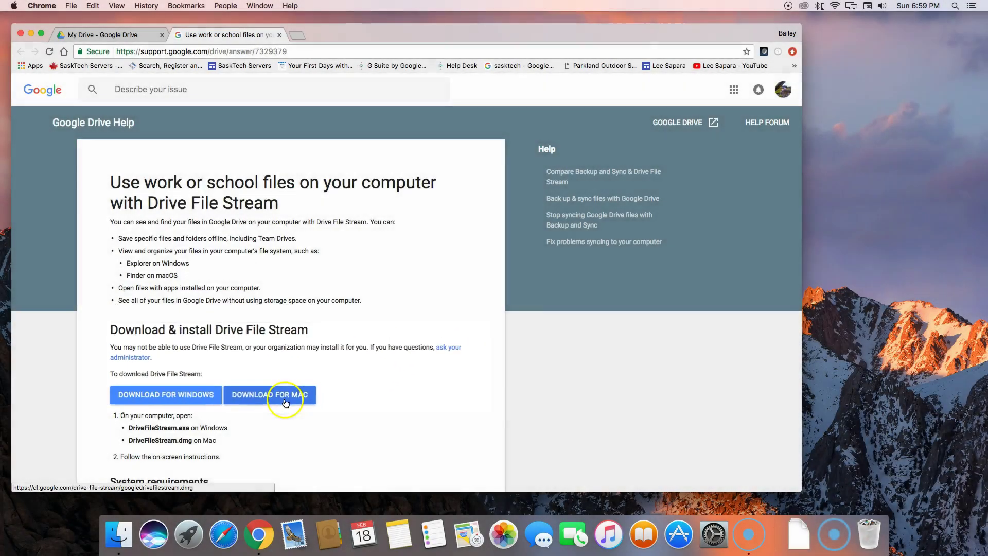
pyautogui.click(286, 401)
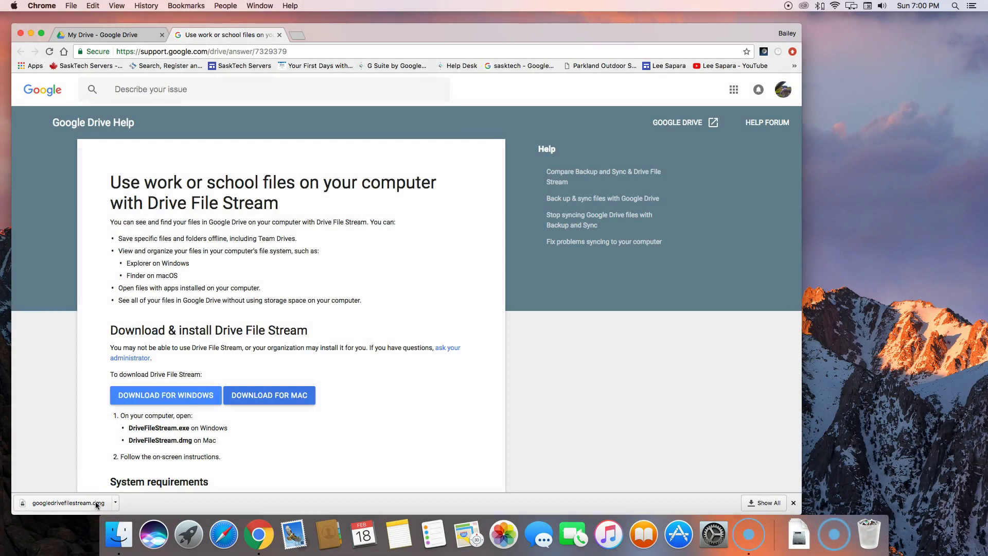
pyautogui.click(96, 505)
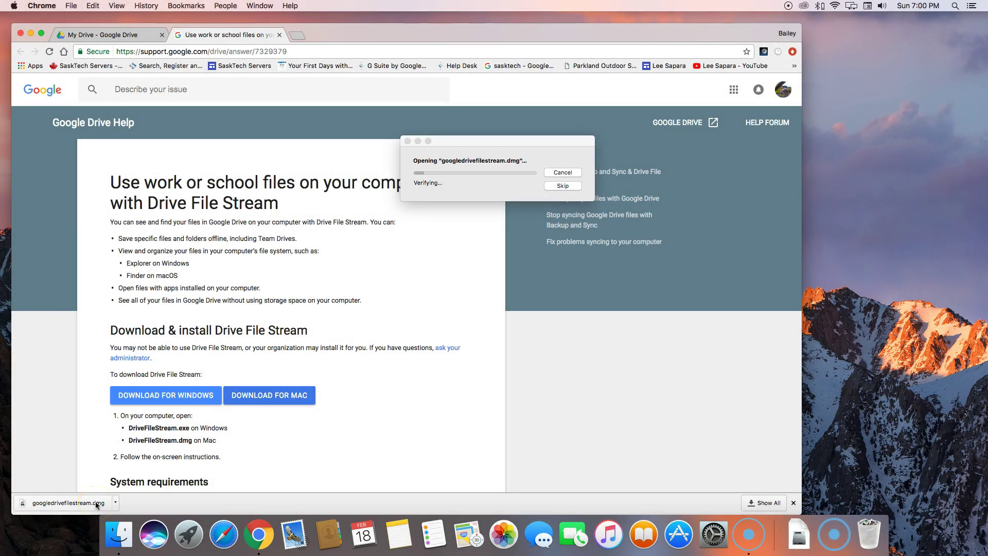
# Minimize Chrome and launch GoogleDriveFileStream.pkg from the mounted install disk
pyautogui.click(31, 33)
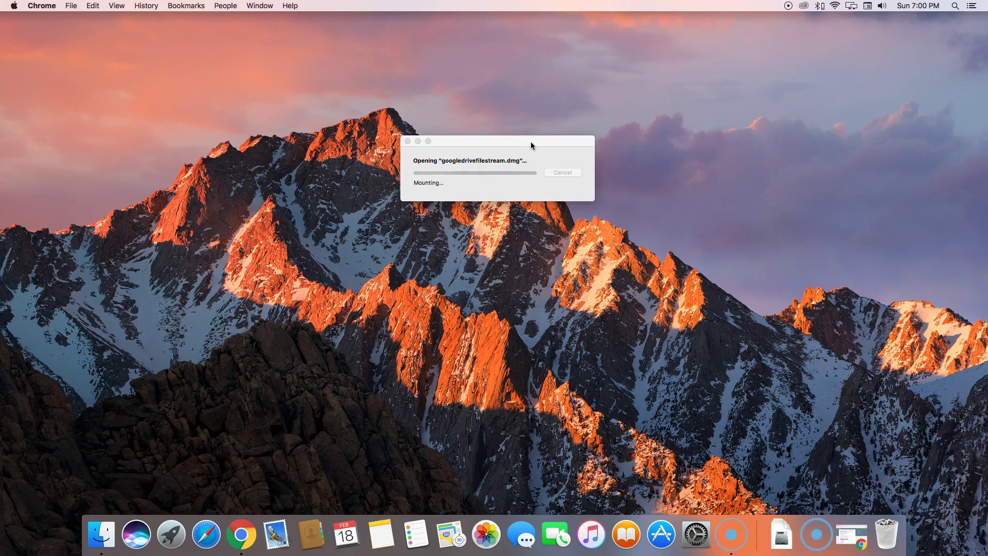
pyautogui.click(672, 136)
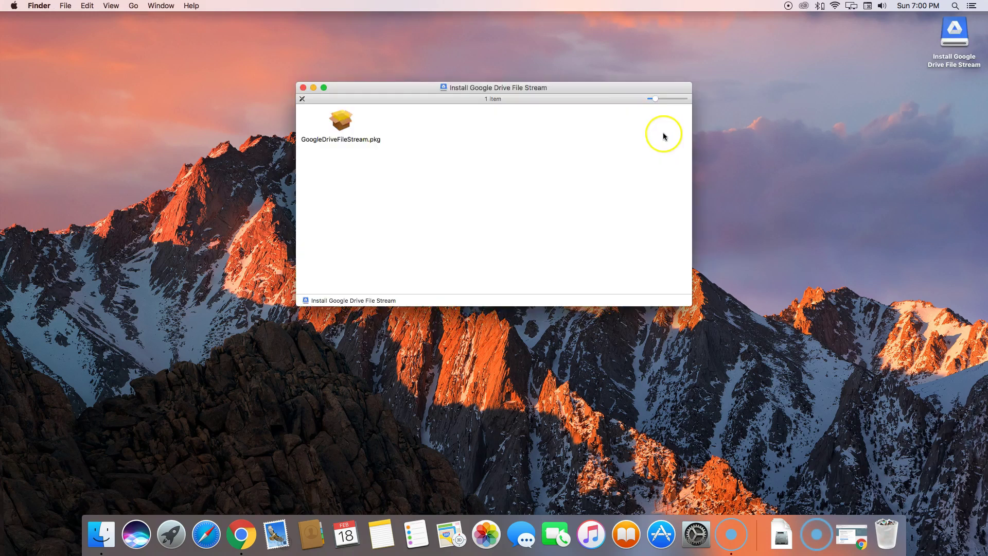
pyautogui.click(341, 121)
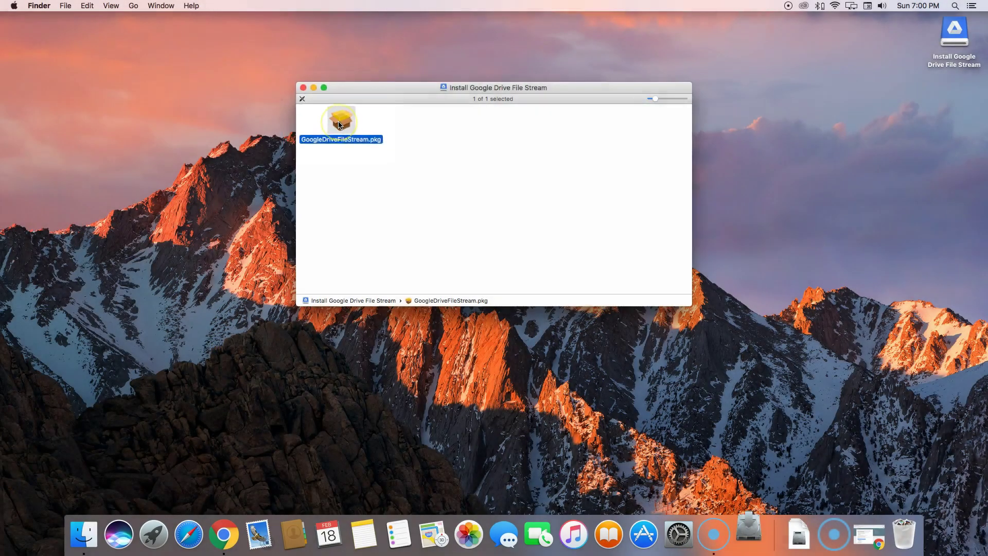
pyautogui.doubleClick(337, 124)
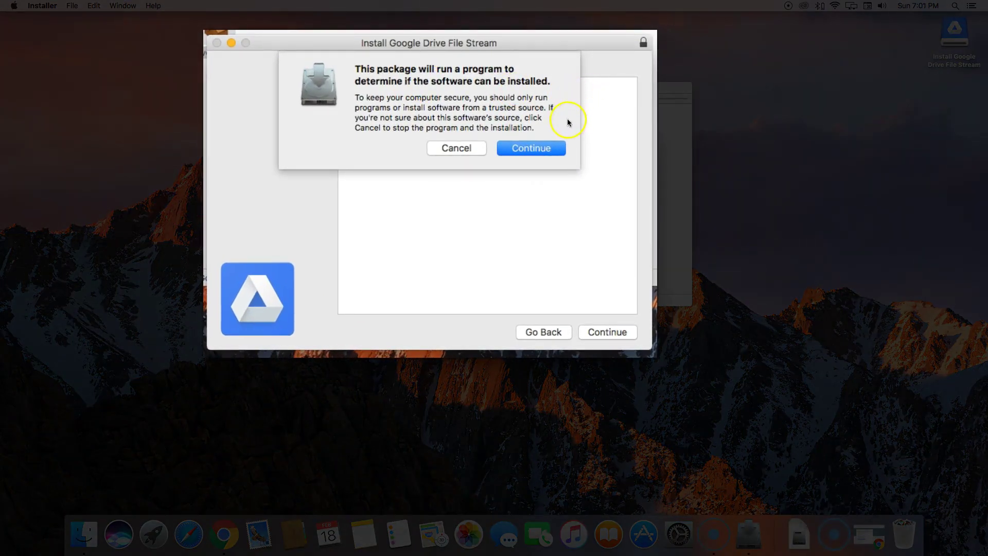
# Run the standard Drive File Stream installation, authorizing it with the Mac account password
pyautogui.click(563, 152)
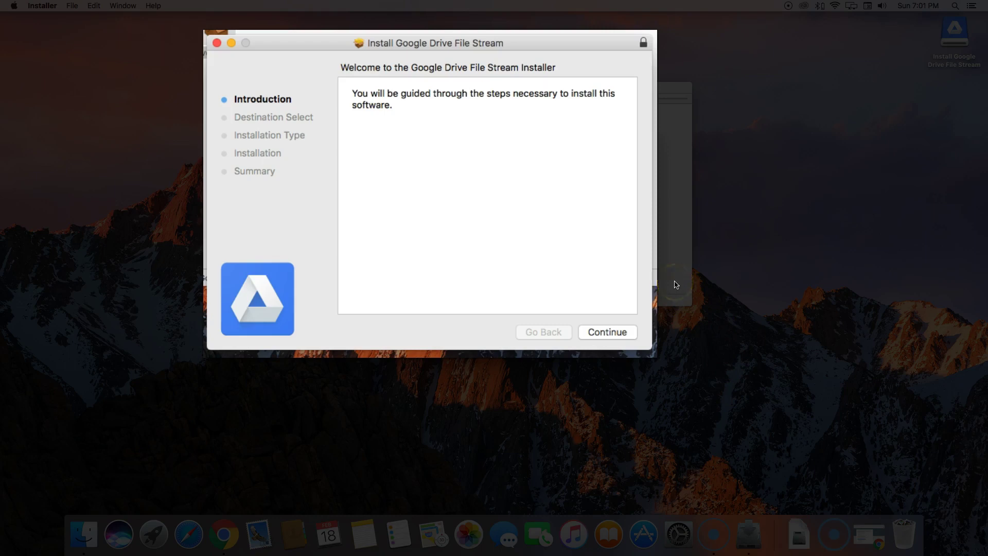
pyautogui.click(600, 332)
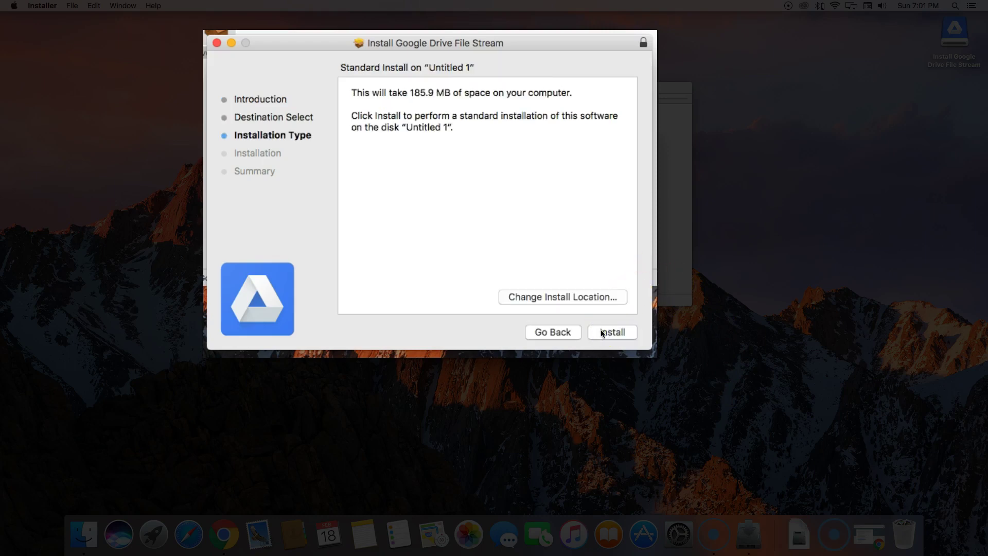
pyautogui.click(600, 332)
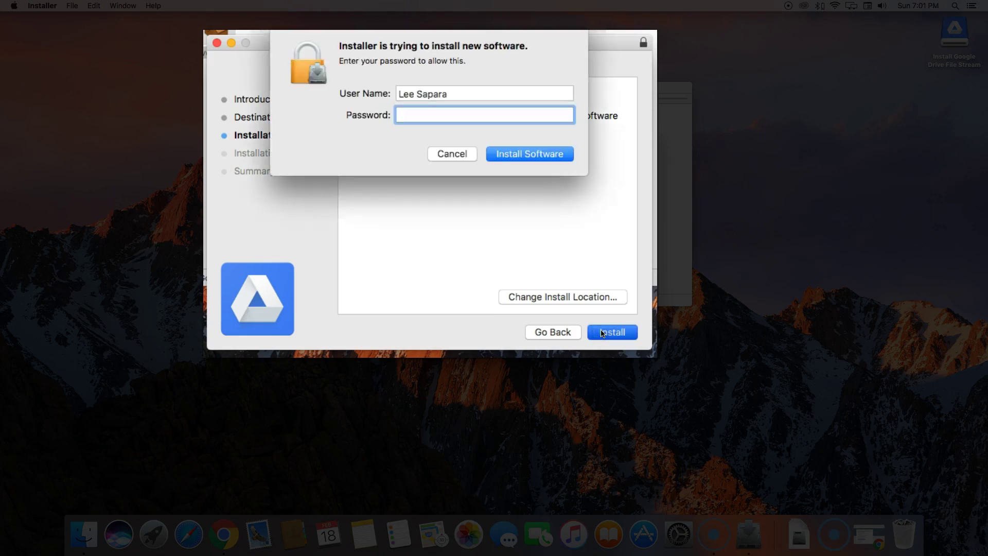
pyautogui.write('*********')
pyautogui.press('Return')
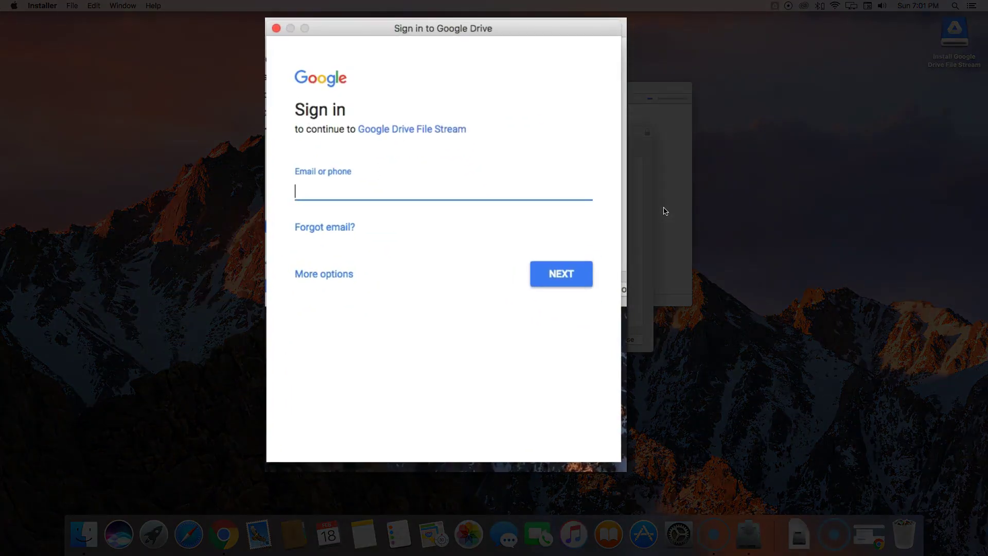
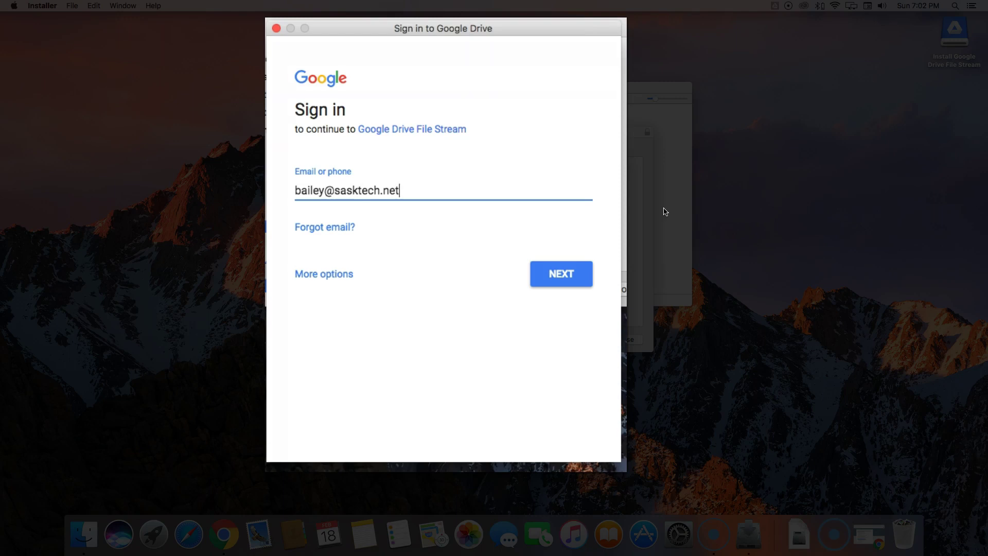
# Sign in with the account e-mail, password and the SMS 2-step verification code
pyautogui.press('Return')
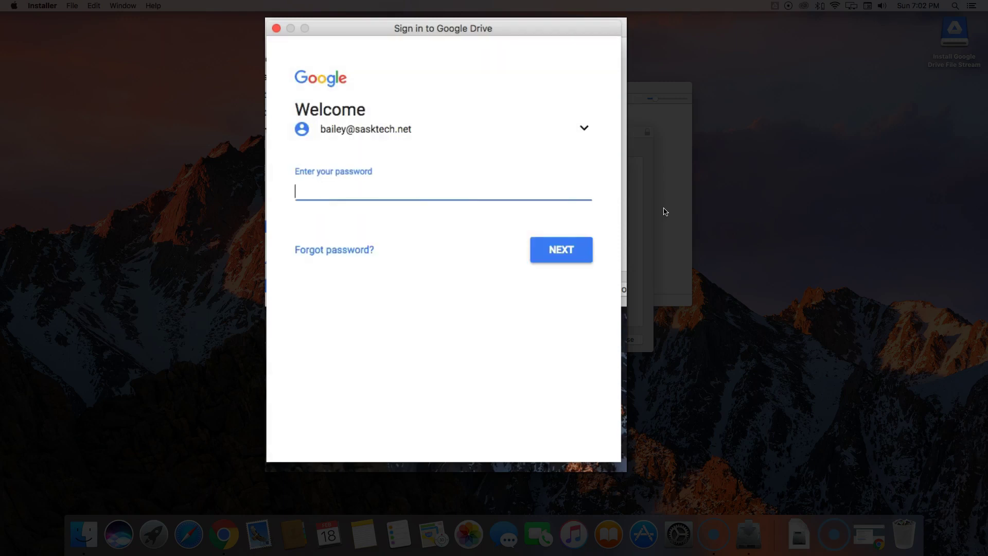
pyautogui.write('********')
pyautogui.press('Return')
pyautogui.click(514, 268)
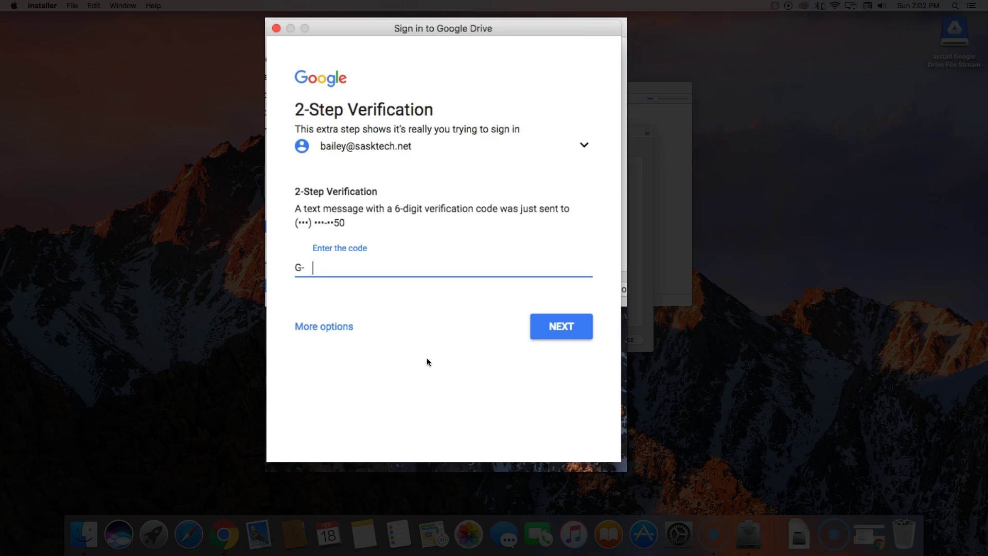
pyautogui.click(559, 328)
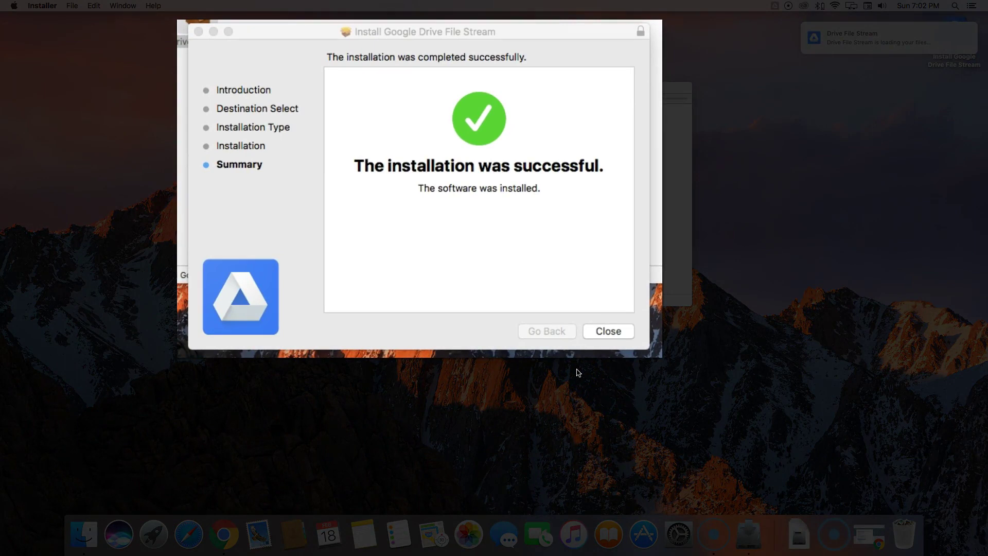
# Close the installer, move the package to the Trash, and eject the install disk
pyautogui.click(599, 332)
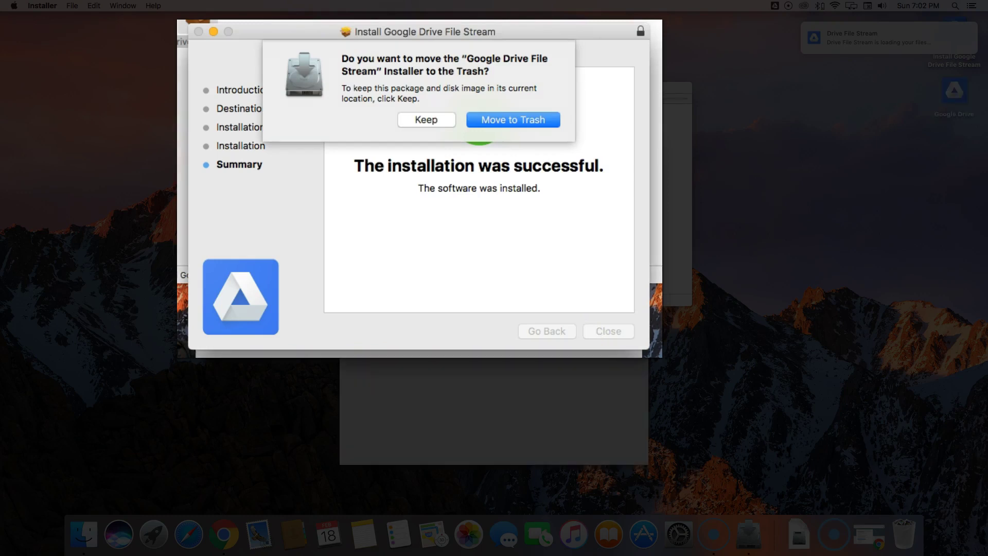
pyautogui.click(512, 119)
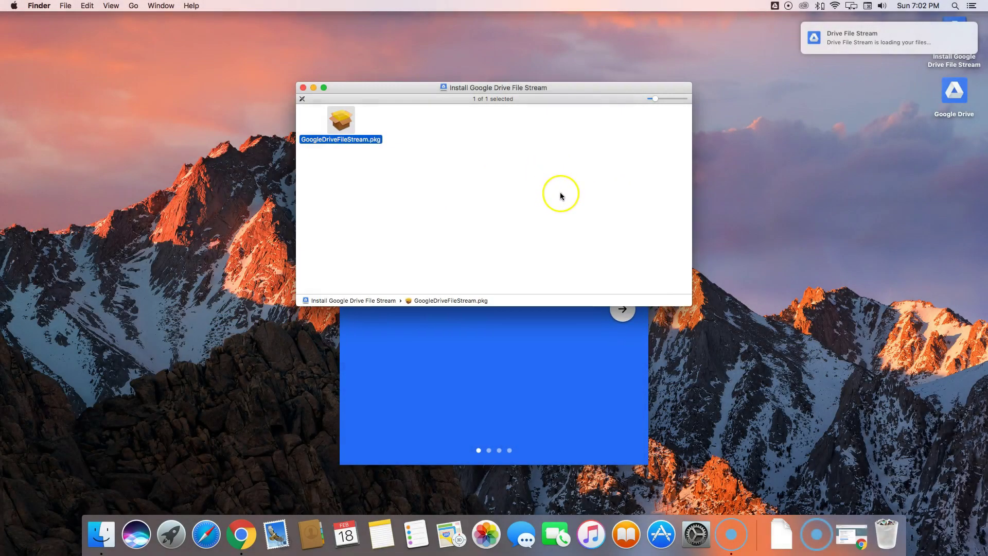
pyautogui.click(303, 87)
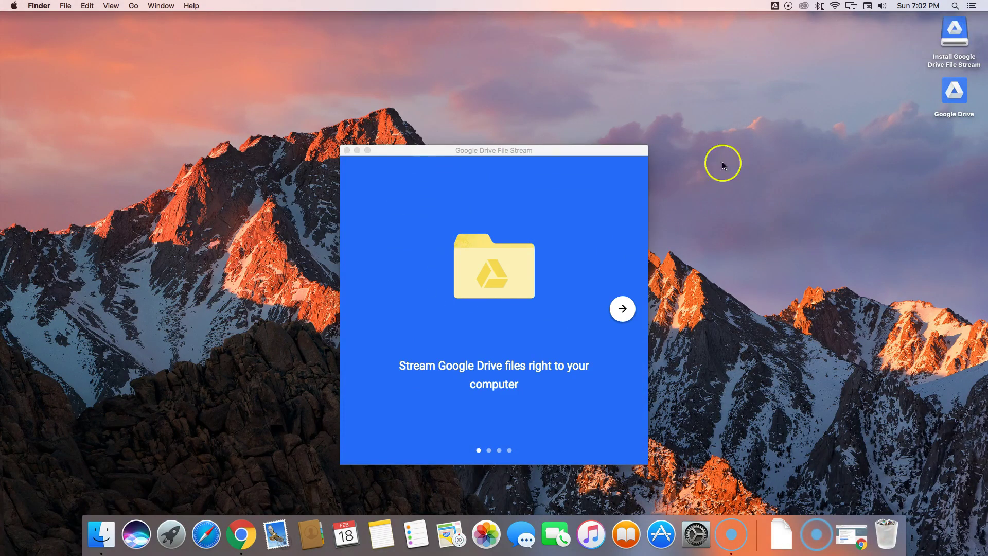
pyautogui.moveTo(954, 32); pyautogui.dragTo(901, 553)
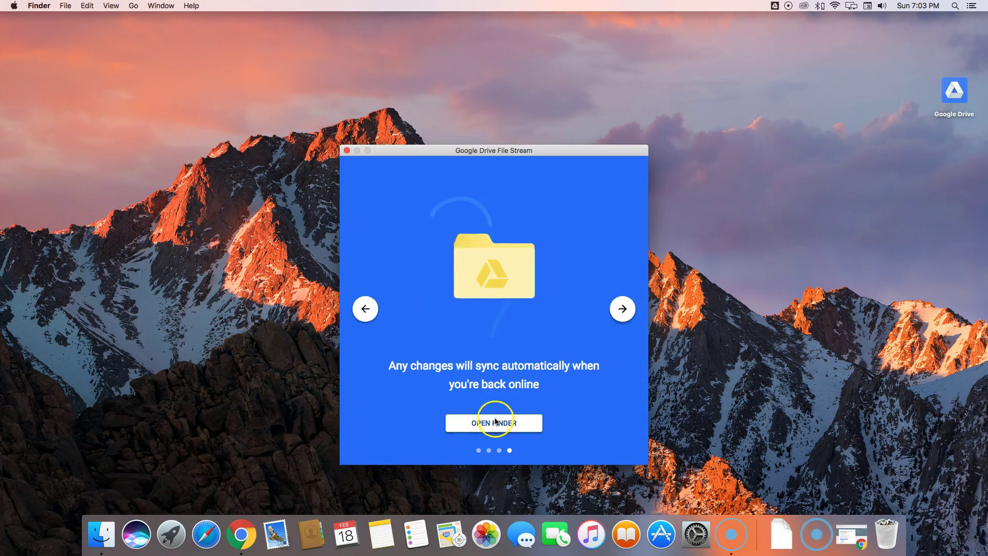
# Open Finder from the welcome screen, expand My Drive, and make the window taller
pyautogui.click(494, 421)
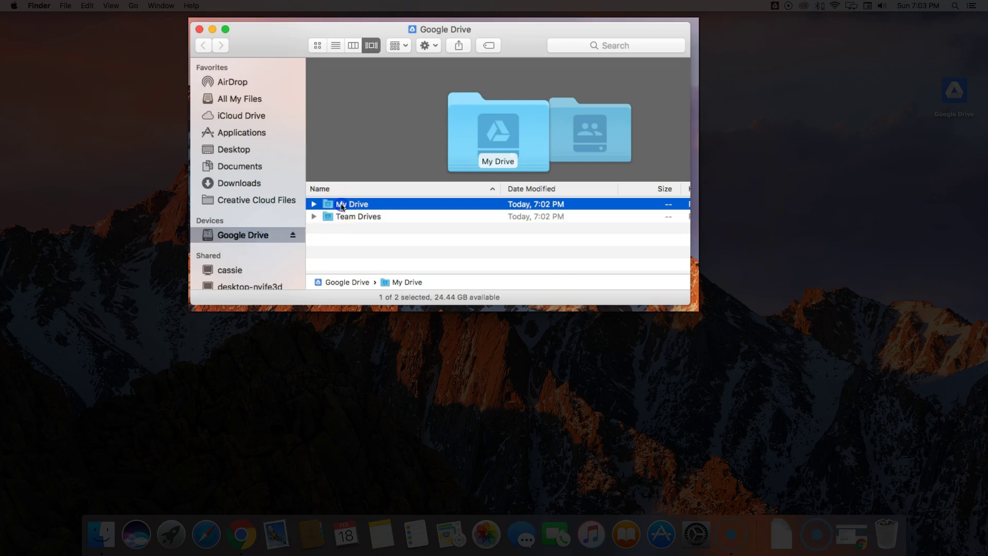
pyautogui.click(312, 204)
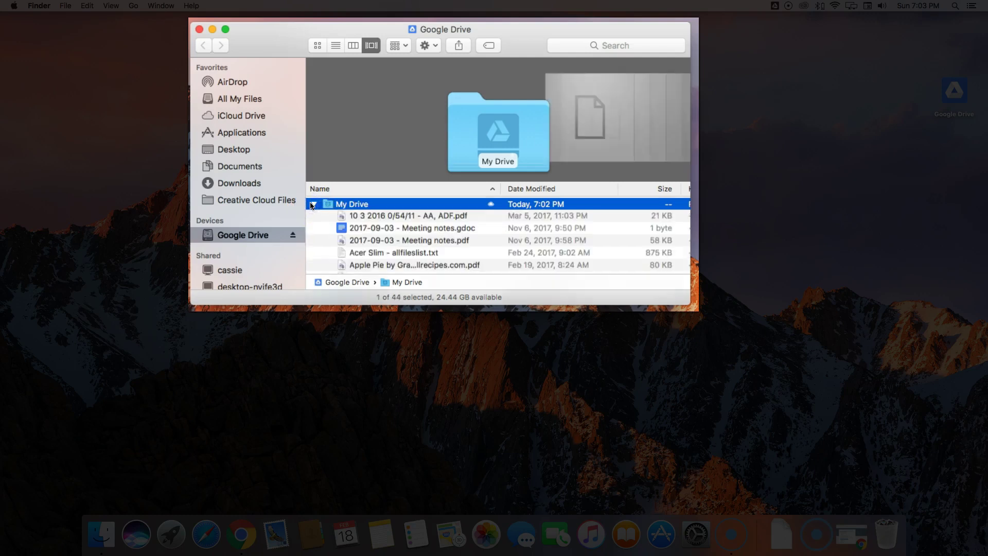
pyautogui.click(318, 208)
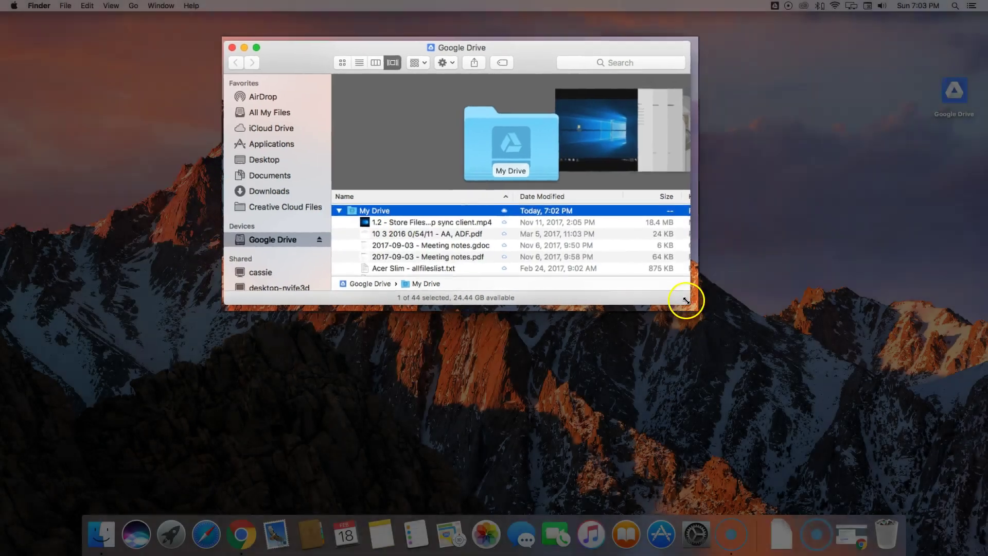
pyautogui.moveTo(707, 316); pyautogui.dragTo(785, 458)
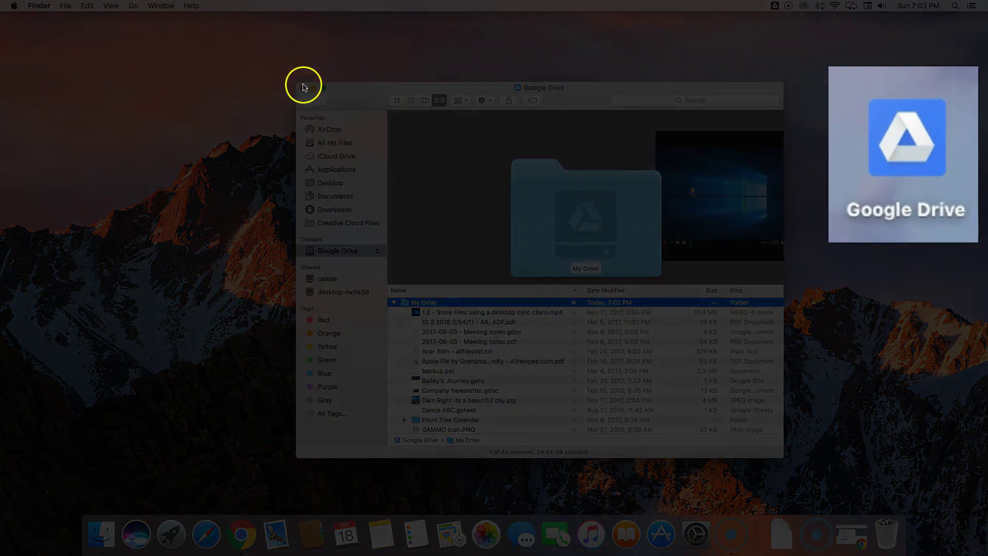
# Reopen the Google Drive volume from the desktop and sort files by Date Modified, newest first
pyautogui.click(303, 88)
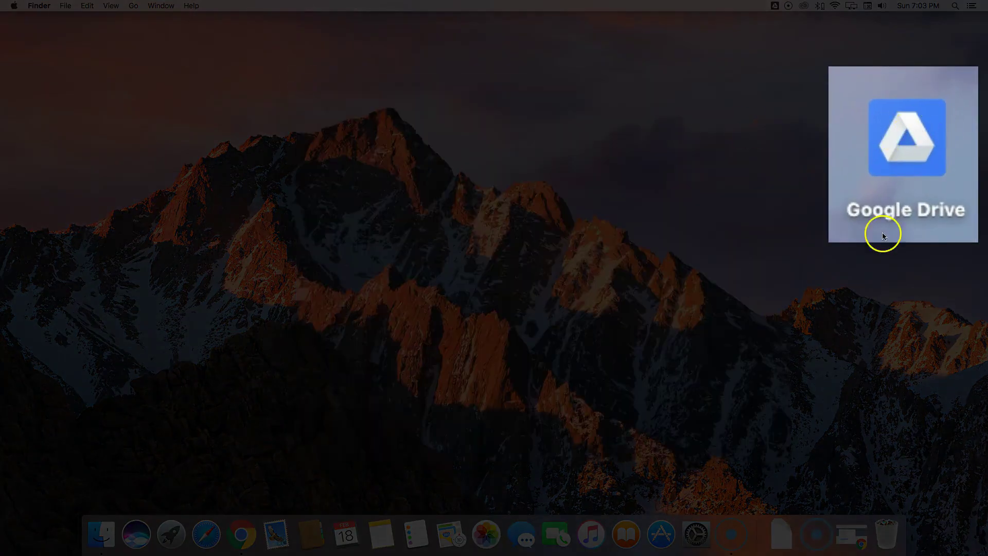
pyautogui.doubleClick(881, 135)
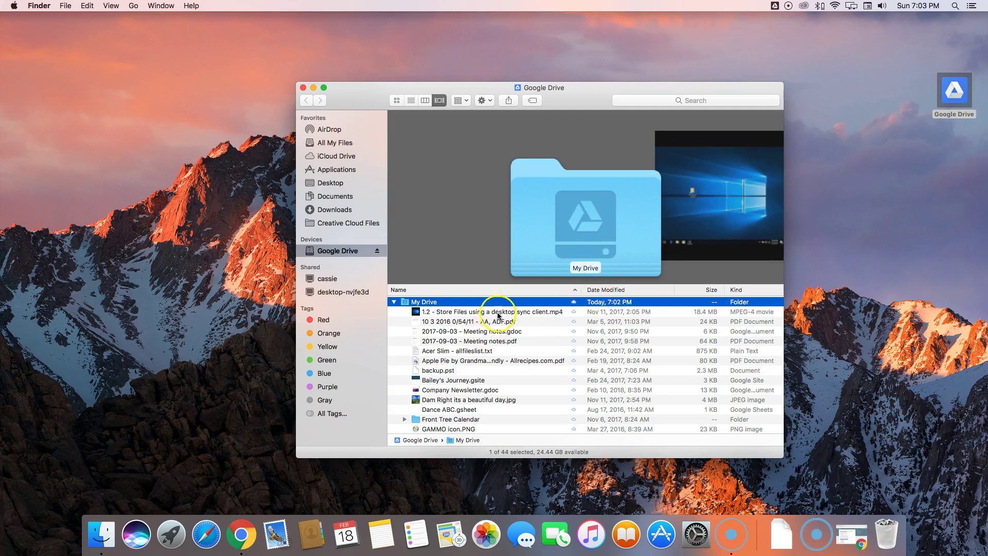
pyautogui.click(634, 290)
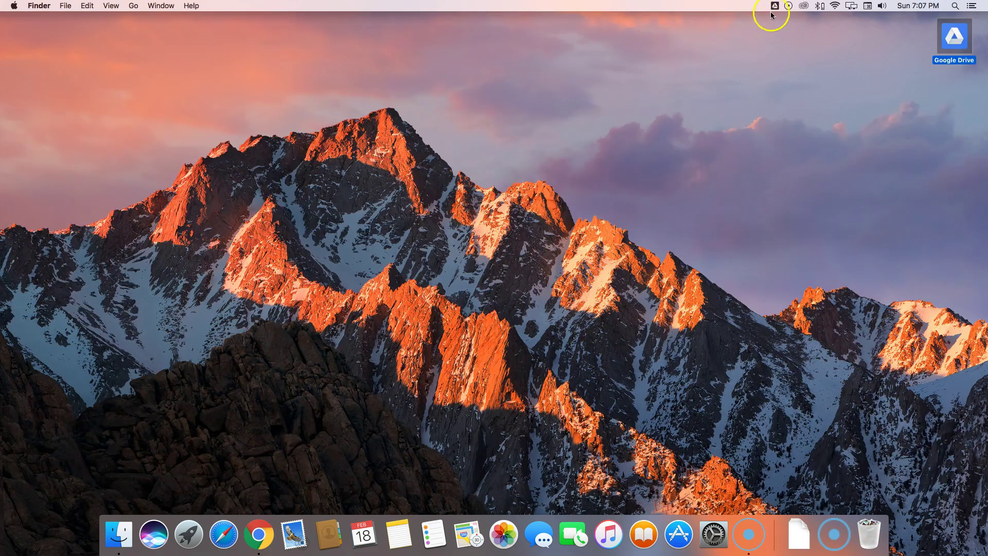
# Open the menu-bar Drive File Stream status panel and show its More Options list
pyautogui.click(761, 10)
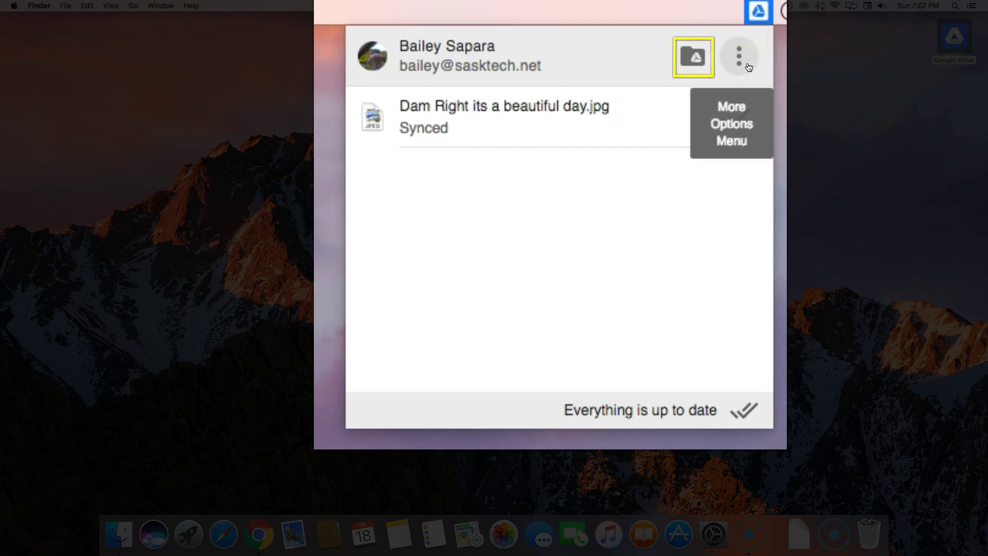
pyautogui.click(748, 67)
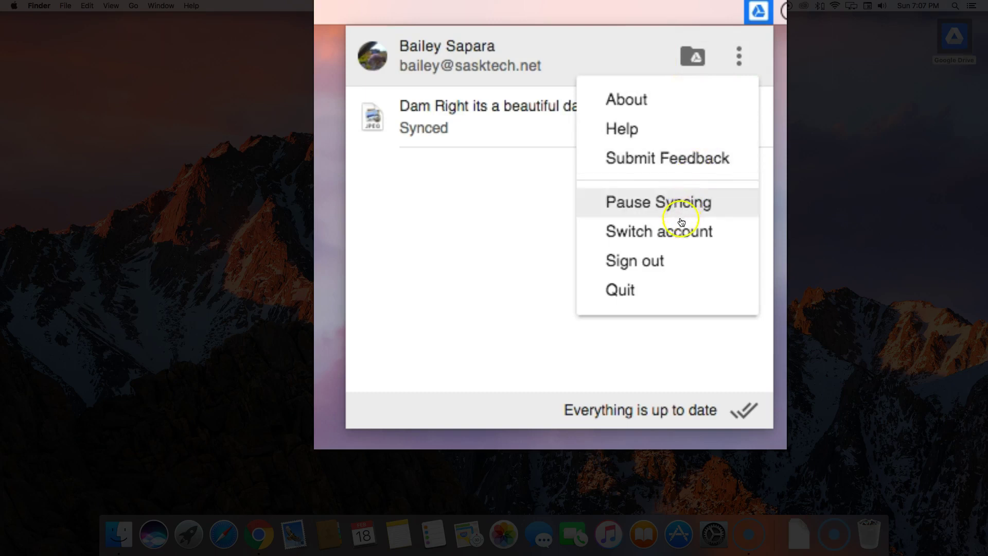